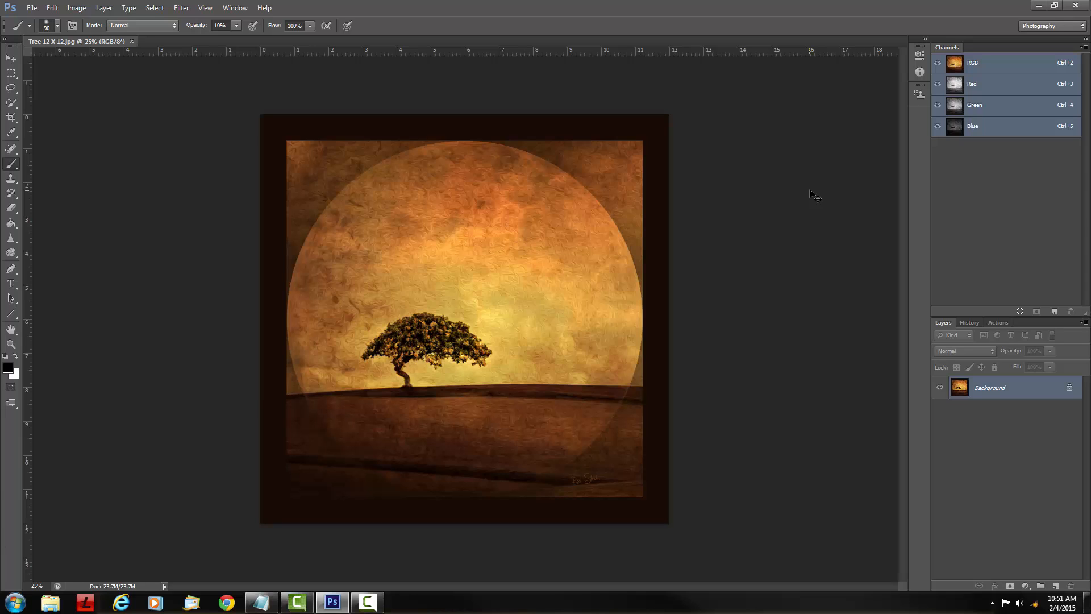
Duplicate the Background layer twice and undo the second copy, leaving a single duplicate above it.
key(ctrl+j)
key(ctrl+j)
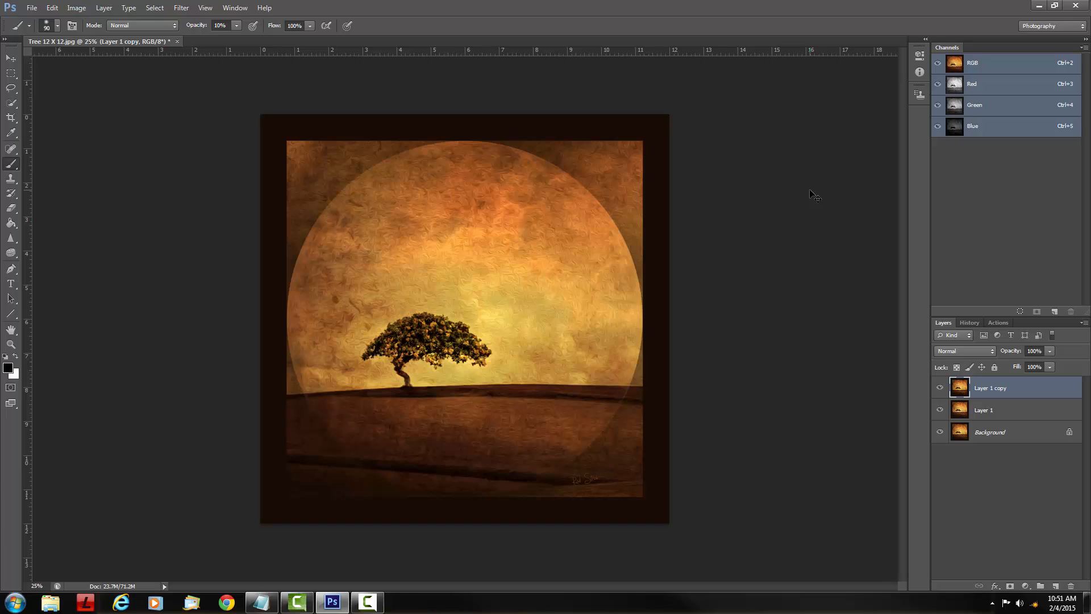
key(ctrl+z)
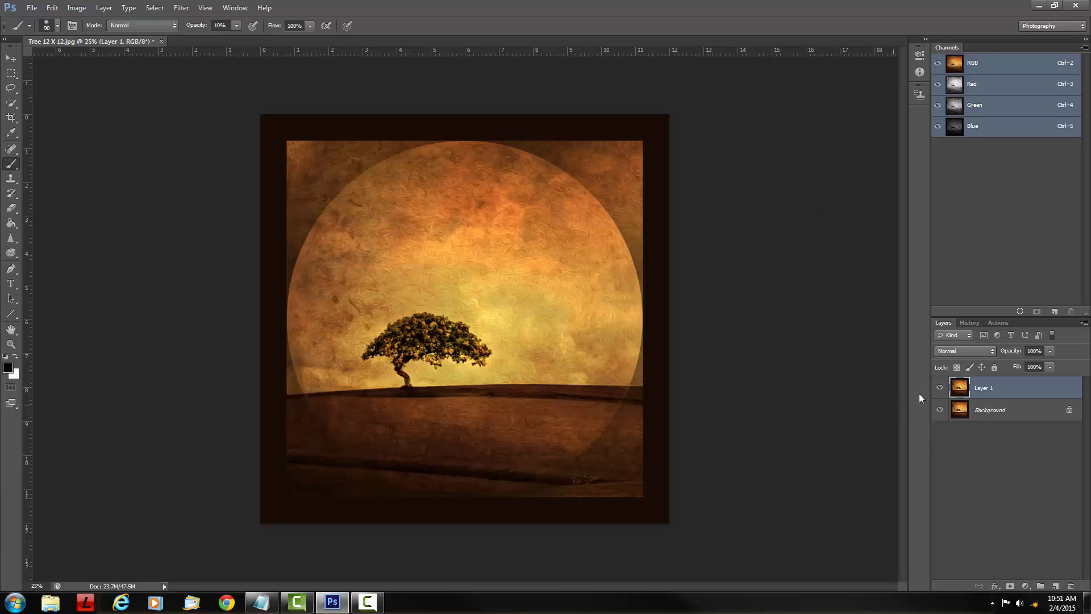
Try a Quick Selection on the large circle, discard it, and select the entire canvas instead.
click(11, 107)
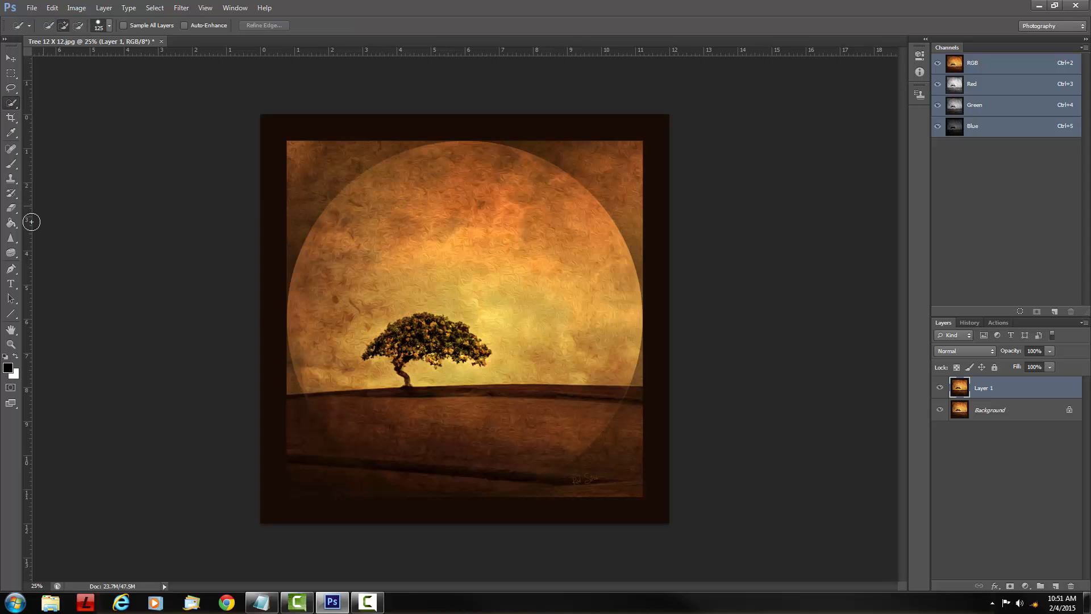
click(16, 242)
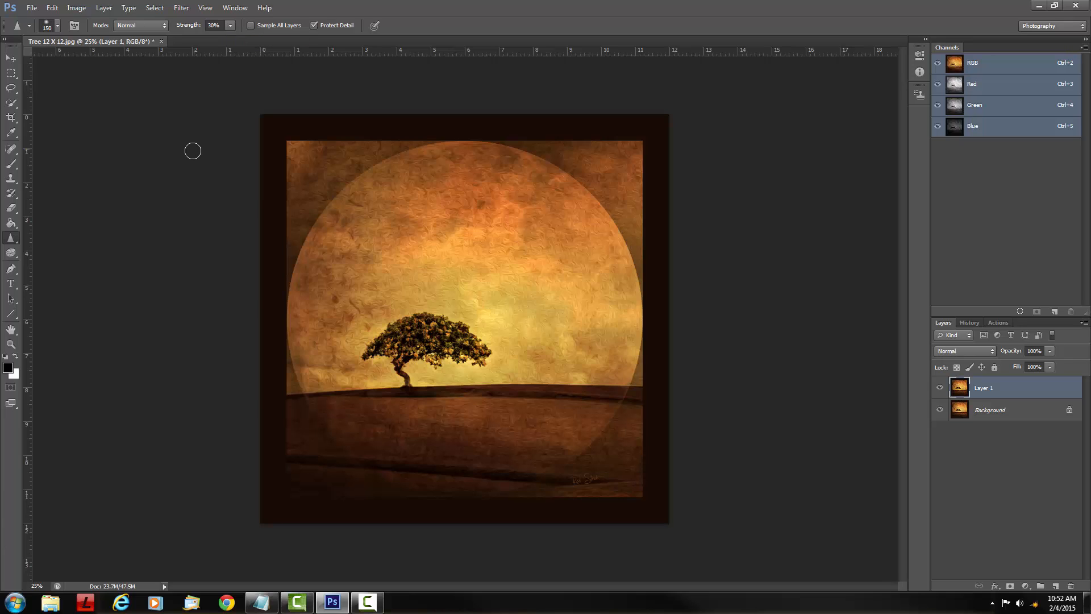
click(11, 103)
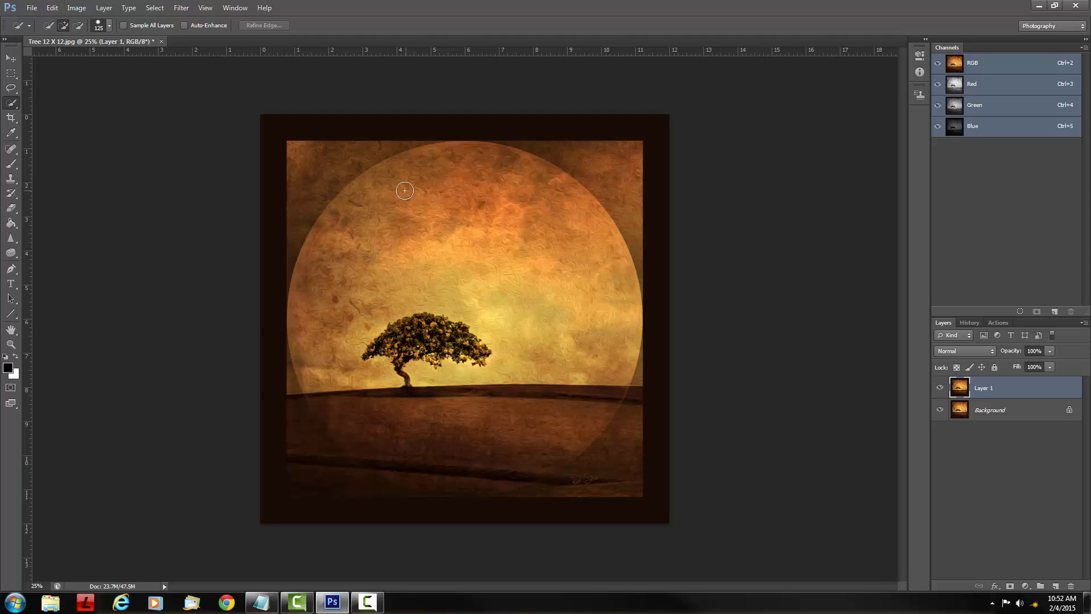
mouse_move(390, 183)
mouse_down()
mouse_move(474, 166)
mouse_move(560, 190)
mouse_move(603, 225)
mouse_move(623, 267)
mouse_move(625, 318)
mouse_move(424, 339)
mouse_move(346, 361)
mouse_move(331, 375)
mouse_move(378, 434)
mouse_move(338, 391)
mouse_up()
key(ctrl+d)
key(ctrl+a)
Subtract everything outside the large circle from the selection with the Quick Selection tool, cleaning up the circle's lower edge.
key(alt)
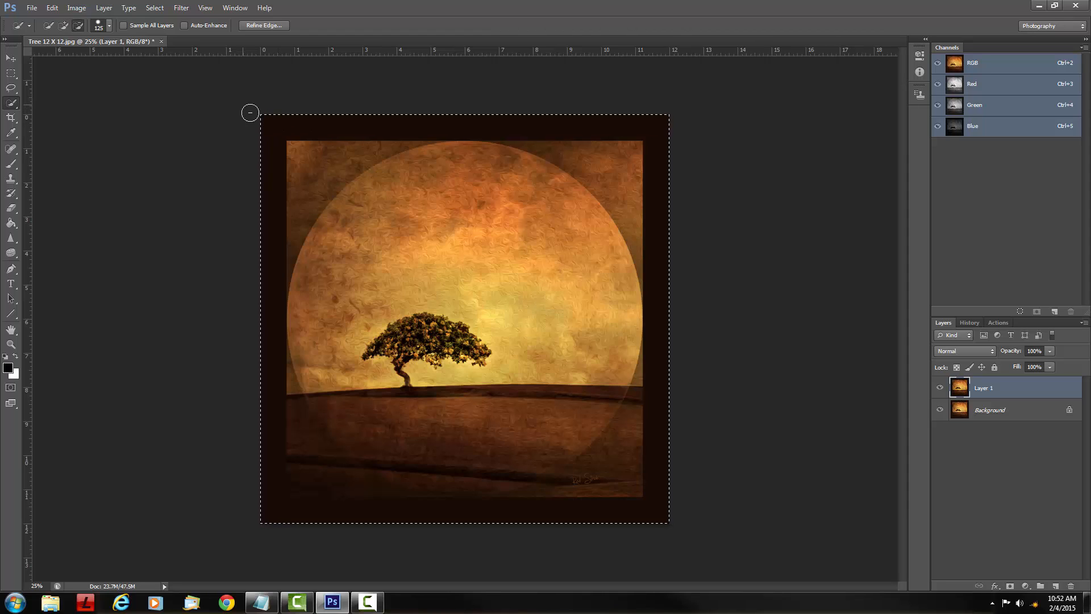
mouse_move(250, 113)
mouse_down()
mouse_move(329, 135)
mouse_move(465, 118)
mouse_move(552, 139)
mouse_move(656, 137)
mouse_move(674, 196)
mouse_move(679, 323)
mouse_move(673, 284)
mouse_move(665, 373)
mouse_move(636, 440)
mouse_move(655, 366)
mouse_move(621, 477)
mouse_move(635, 449)
mouse_move(580, 494)
mouse_move(582, 478)
mouse_move(544, 509)
mouse_move(510, 510)
mouse_move(528, 521)
mouse_move(478, 529)
mouse_move(282, 514)
mouse_move(463, 457)
mouse_up()
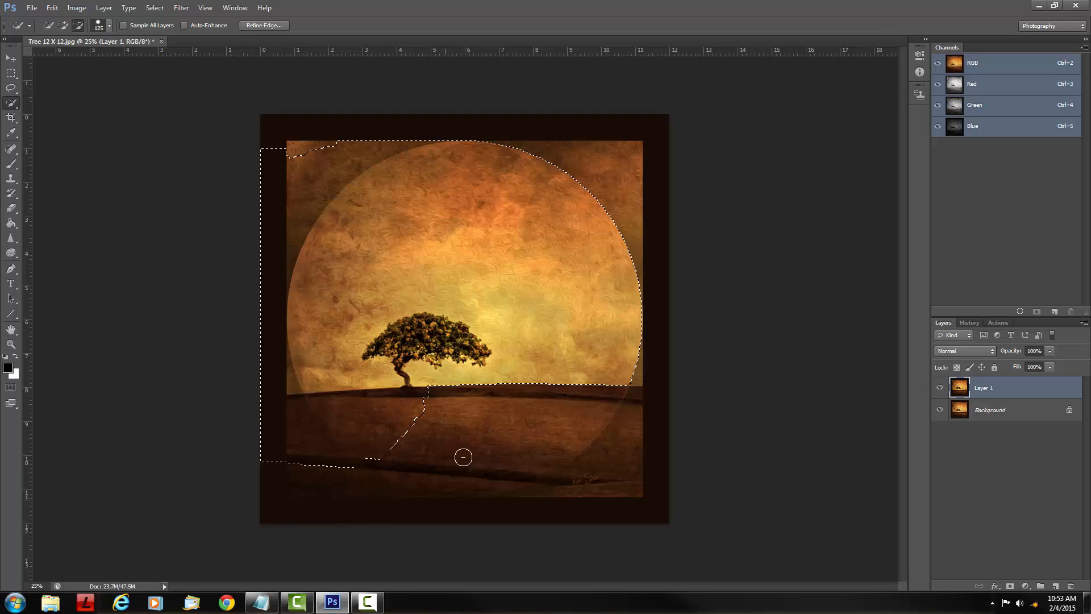
mouse_move(415, 373)
mouse_down()
mouse_move(495, 395)
mouse_move(548, 397)
mouse_move(603, 379)
mouse_move(591, 406)
mouse_move(550, 428)
mouse_move(606, 393)
mouse_move(596, 410)
mouse_move(554, 433)
mouse_move(527, 441)
mouse_move(505, 408)
mouse_move(511, 483)
mouse_move(500, 484)
mouse_move(534, 465)
mouse_move(463, 481)
mouse_move(484, 464)
mouse_move(423, 472)
mouse_move(371, 446)
mouse_move(407, 465)
mouse_move(402, 476)
mouse_move(465, 475)
mouse_up()
key(alt)
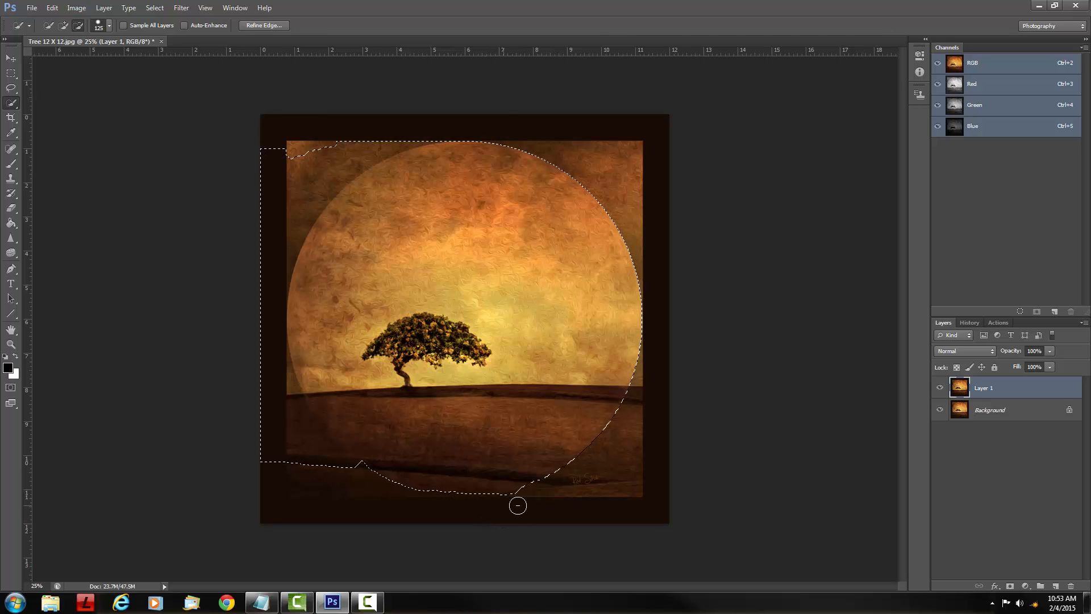
mouse_move(518, 505)
mouse_down()
mouse_move(255, 515)
mouse_move(250, 479)
mouse_move(267, 451)
mouse_move(261, 395)
mouse_up()
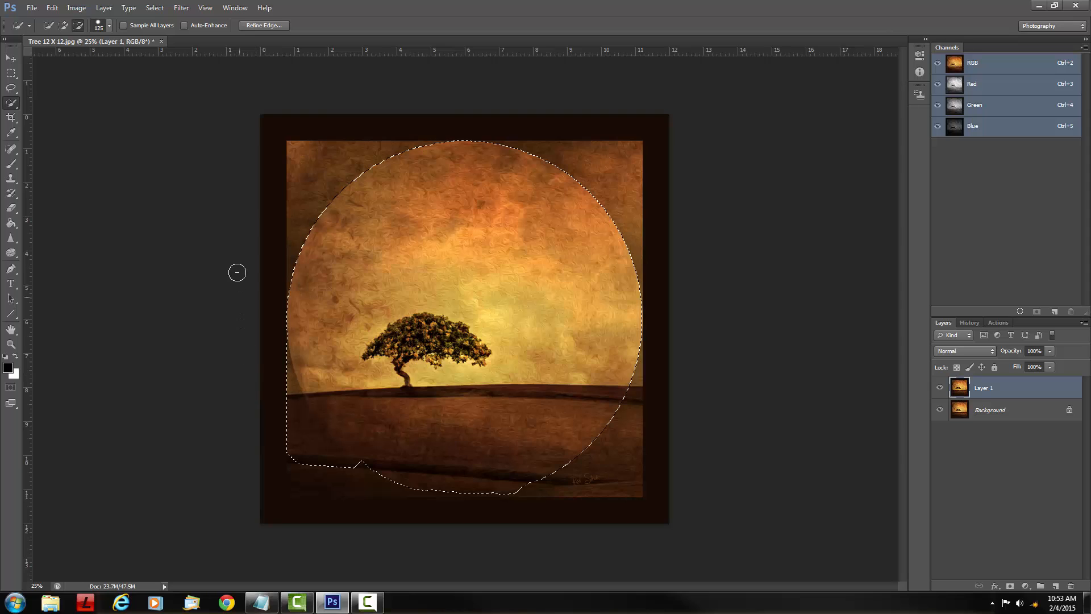
mouse_move(212, 424)
mouse_down()
mouse_move(254, 376)
mouse_move(298, 444)
mouse_move(282, 385)
mouse_up()
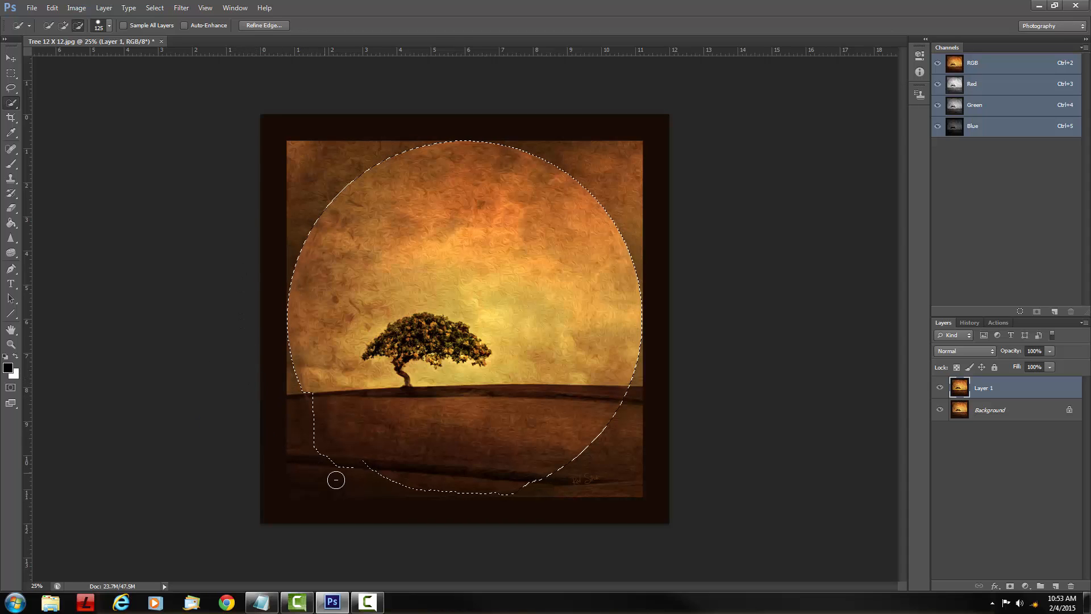
mouse_move(336, 480)
mouse_down()
mouse_move(404, 467)
mouse_move(375, 456)
mouse_up()
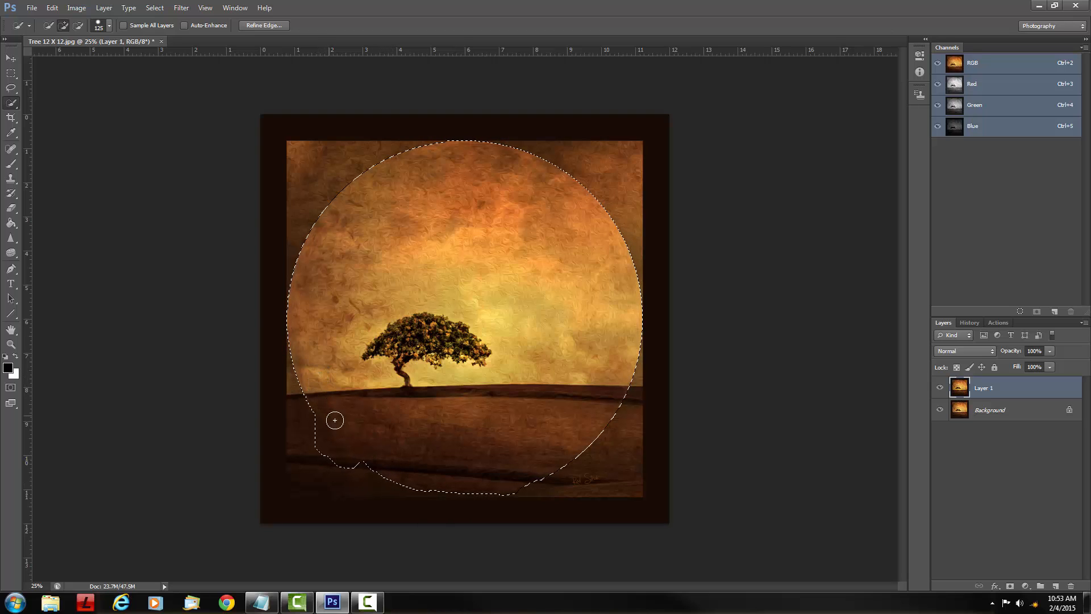
key(alt)
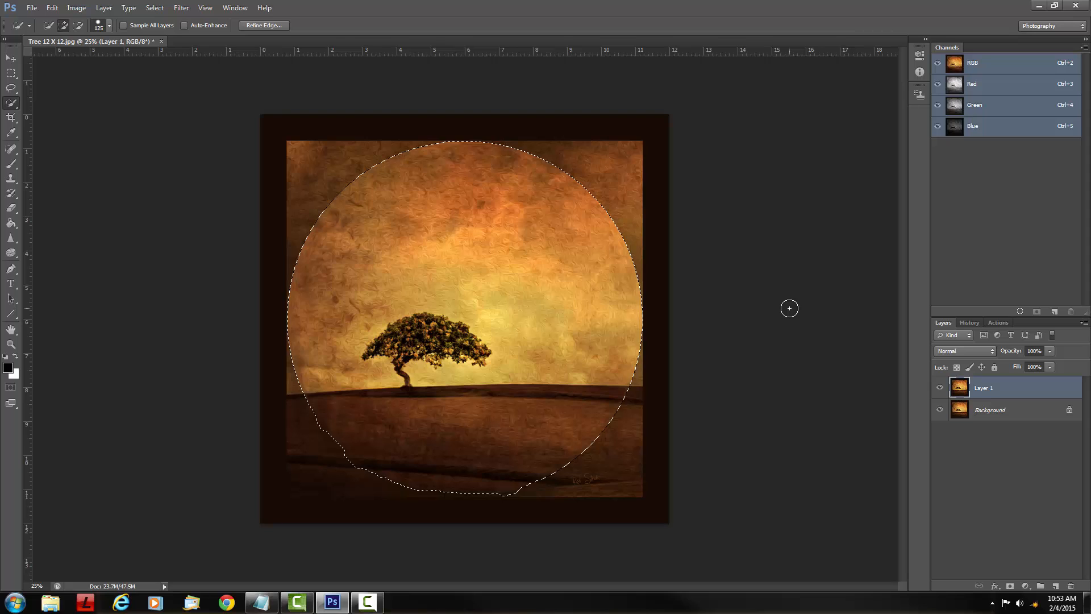
Apply the Spherize distortion to the selected circle at 100% in Normal mode, and deselect.
click(183, 9)
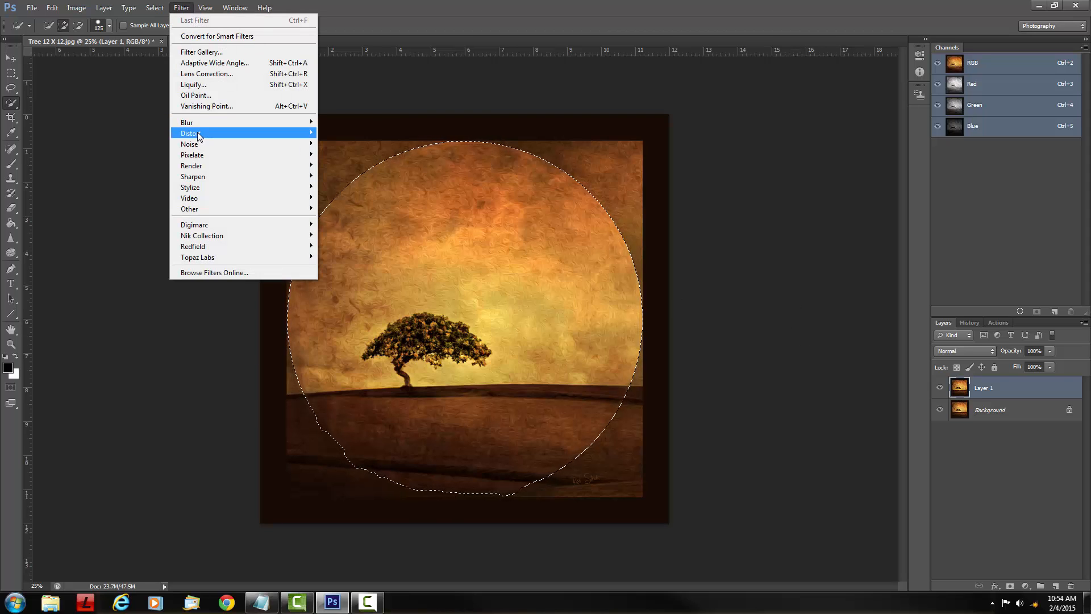
mouse_move(198, 133)
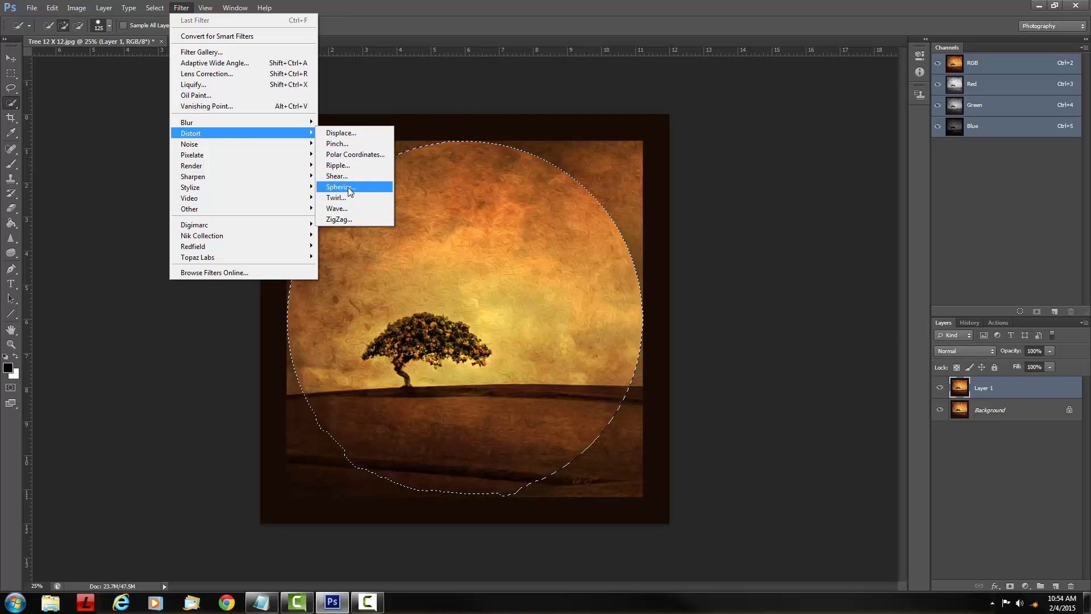
click(341, 187)
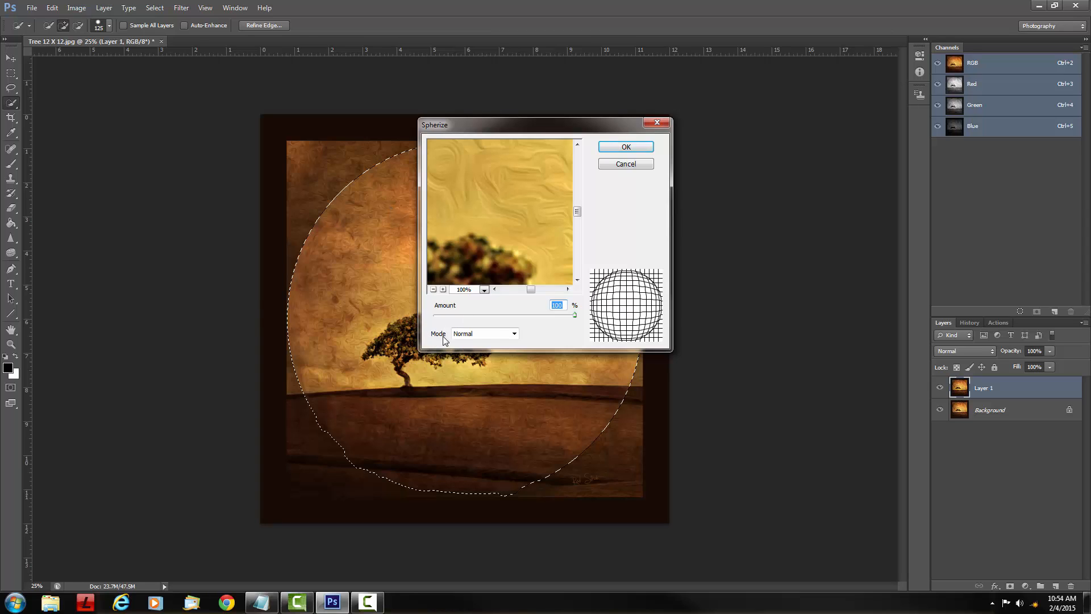
click(514, 334)
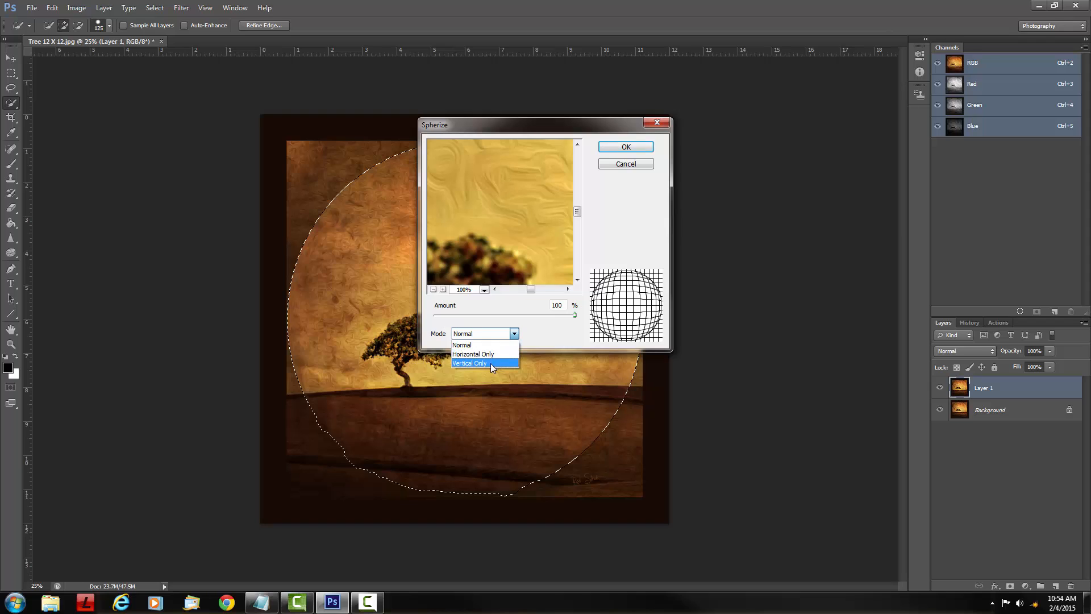
click(519, 336)
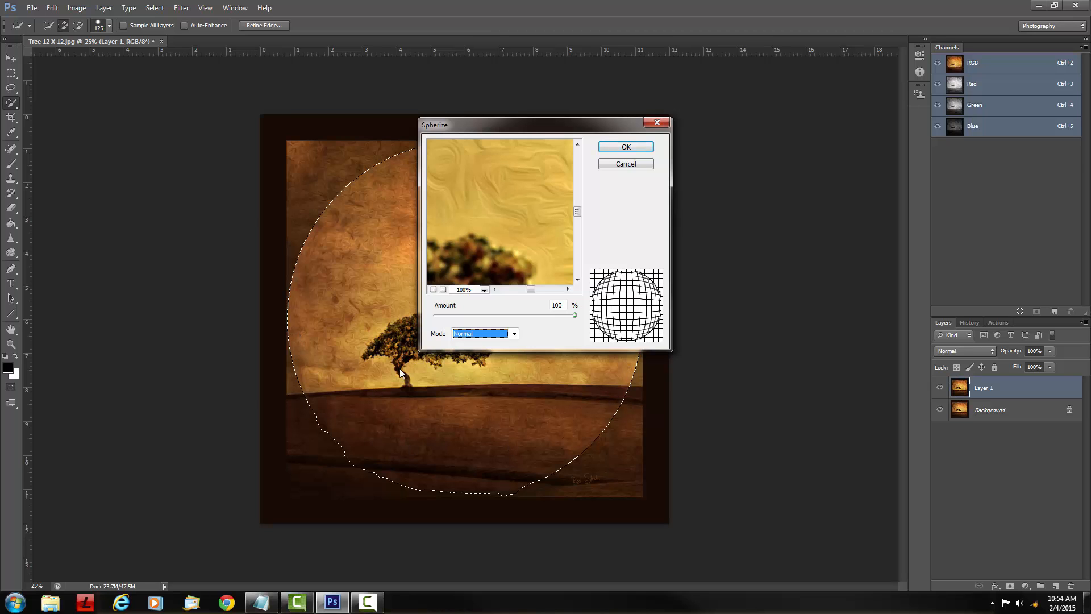
click(626, 147)
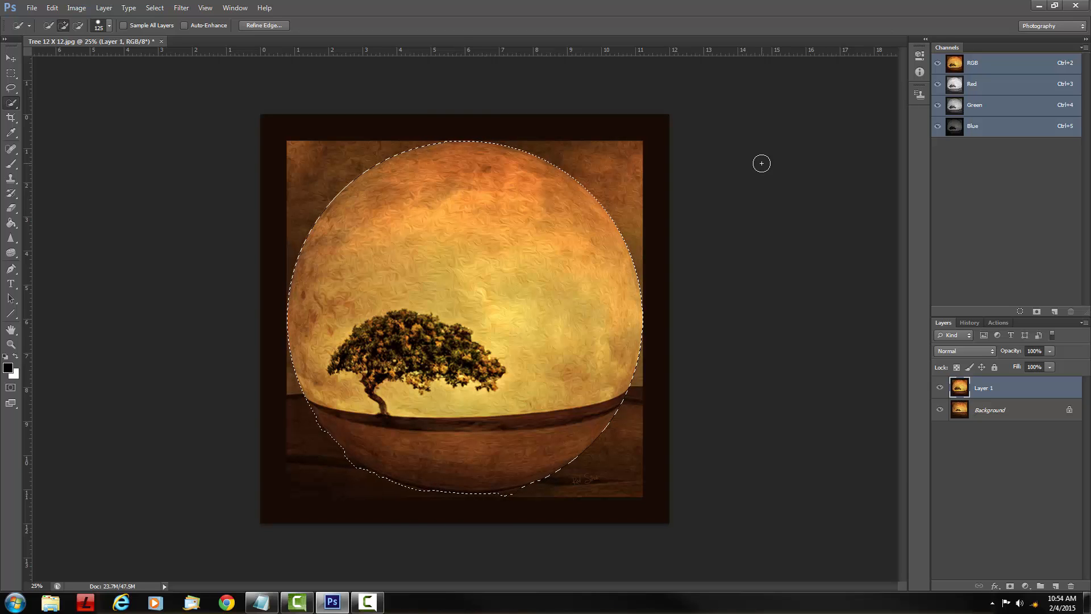
key(ctrl+d)
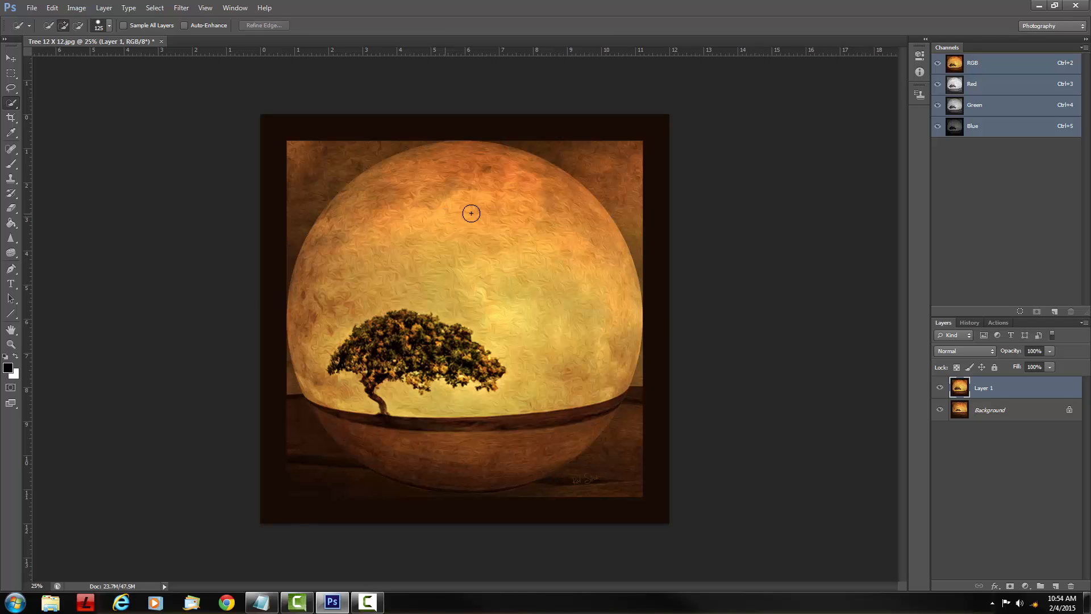
Add a new empty layer above Layer 1 and set its blend mode to Overlay.
click(1055, 586)
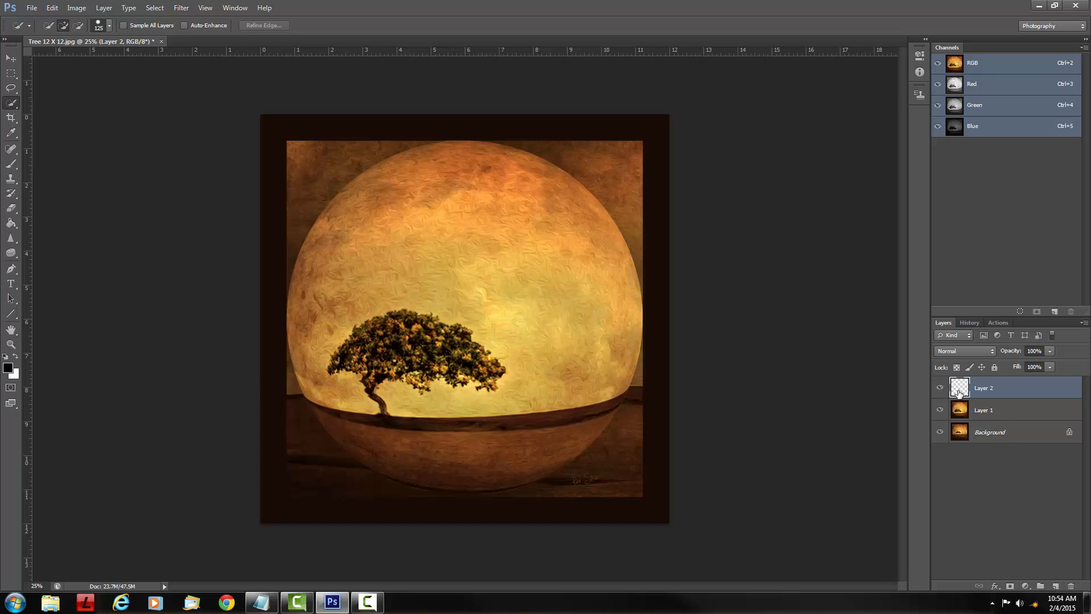
click(964, 351)
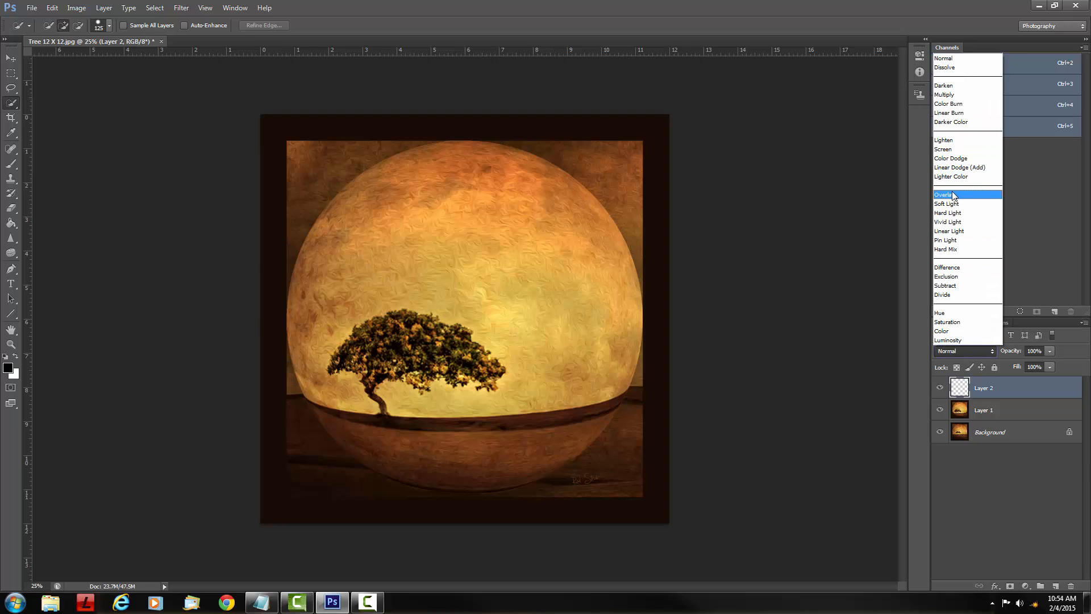
click(953, 195)
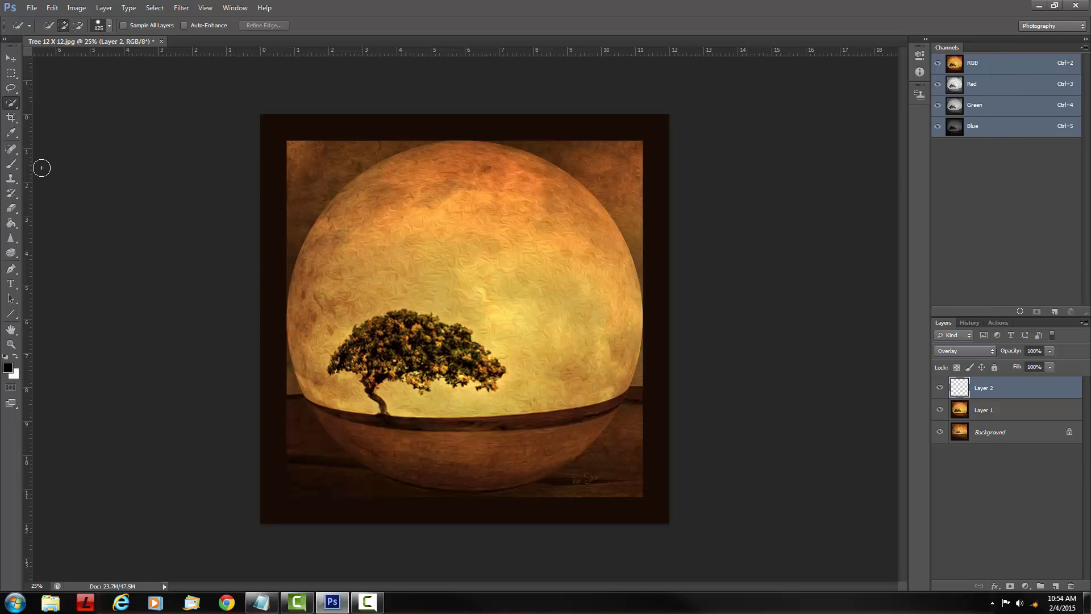
Darken the sphere's upper rim on the Overlay layer with a black 300-pixel brush at 10% opacity.
click(10, 166)
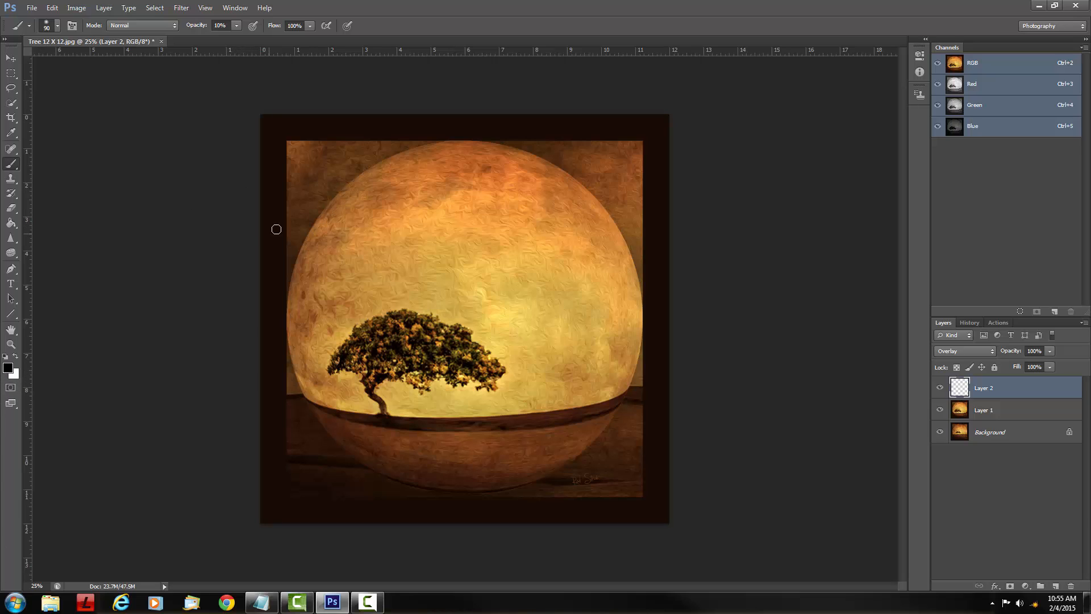
key(bracketright)
key(bracketright)
key(bracketright)
key(bracketright)
key(bracketright)
key(bracketright)
key(bracketright)
key(0)
key(5)
key(0)
mouse_move(386, 165)
mouse_down()
mouse_move(337, 198)
mouse_move(290, 258)
mouse_move(288, 299)
mouse_up()
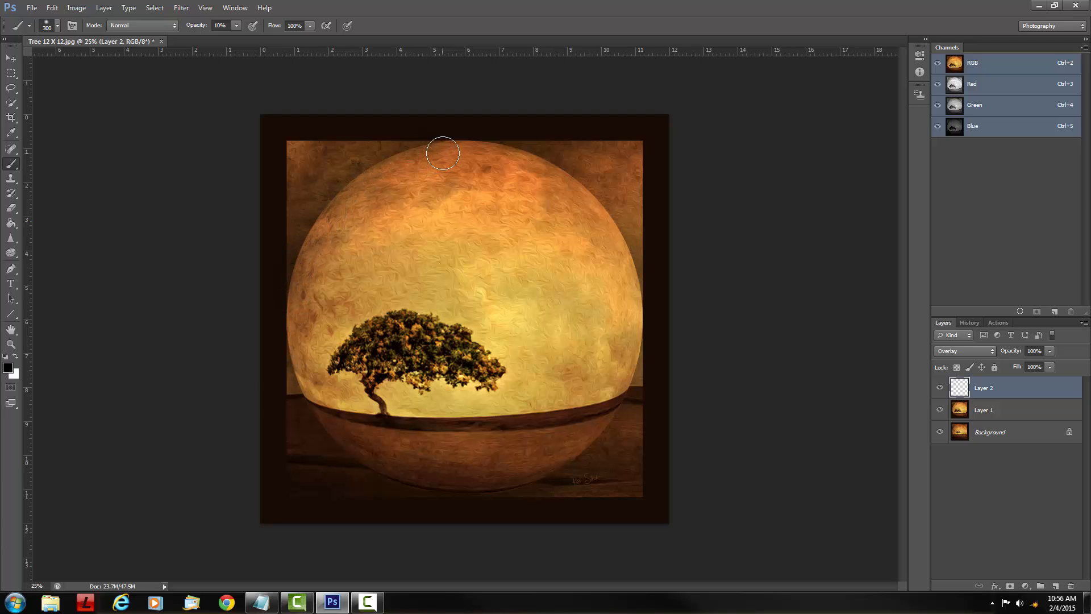
mouse_move(443, 153)
mouse_down()
mouse_move(517, 151)
mouse_move(571, 171)
mouse_move(646, 275)
mouse_move(644, 297)
mouse_move(632, 274)
mouse_up()
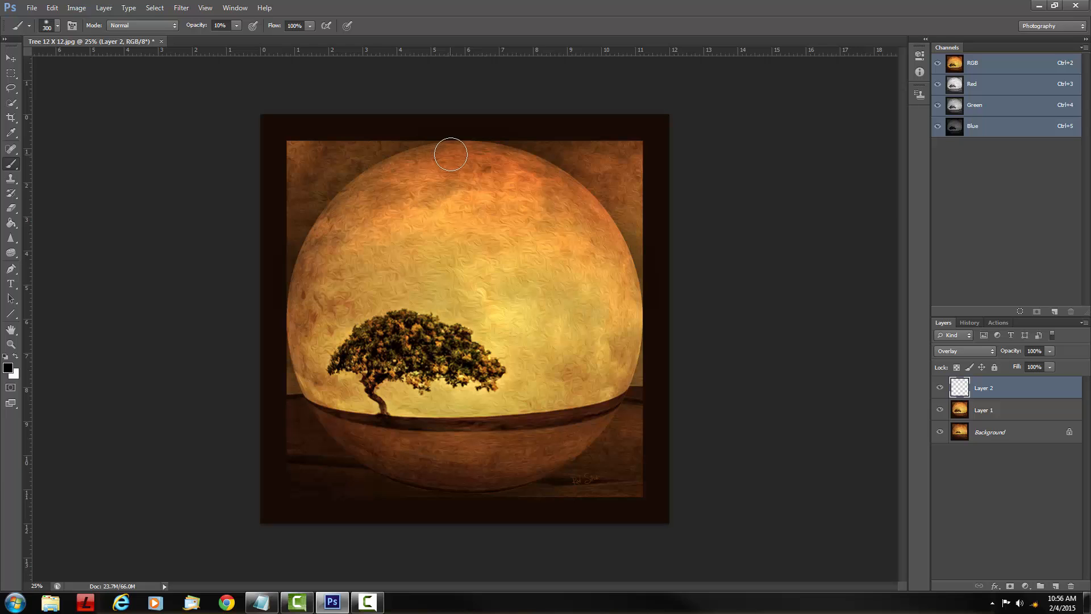
Deepen the shading along the sphere's left and right rims with more black strokes, and undo the last stroke.
mouse_move(439, 153)
mouse_down()
mouse_move(371, 170)
mouse_move(313, 223)
mouse_move(297, 295)
mouse_move(306, 367)
mouse_up()
mouse_move(420, 146)
mouse_down()
mouse_move(534, 171)
mouse_move(568, 194)
mouse_move(616, 251)
mouse_move(615, 234)
mouse_move(629, 290)
mouse_move(638, 249)
mouse_move(620, 394)
mouse_move(646, 375)
mouse_up()
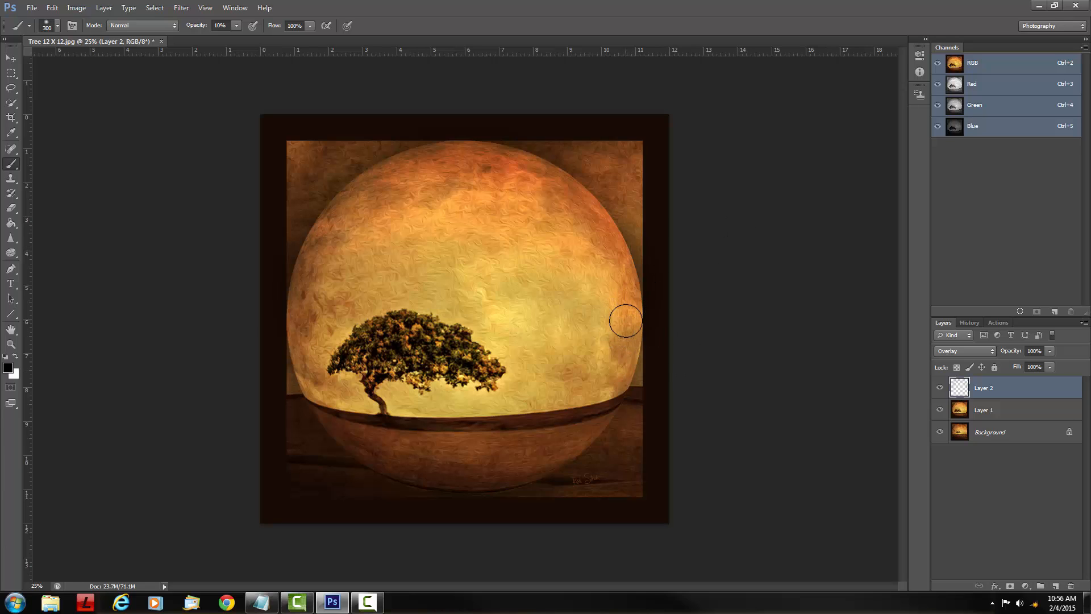
key(ctrl+z)
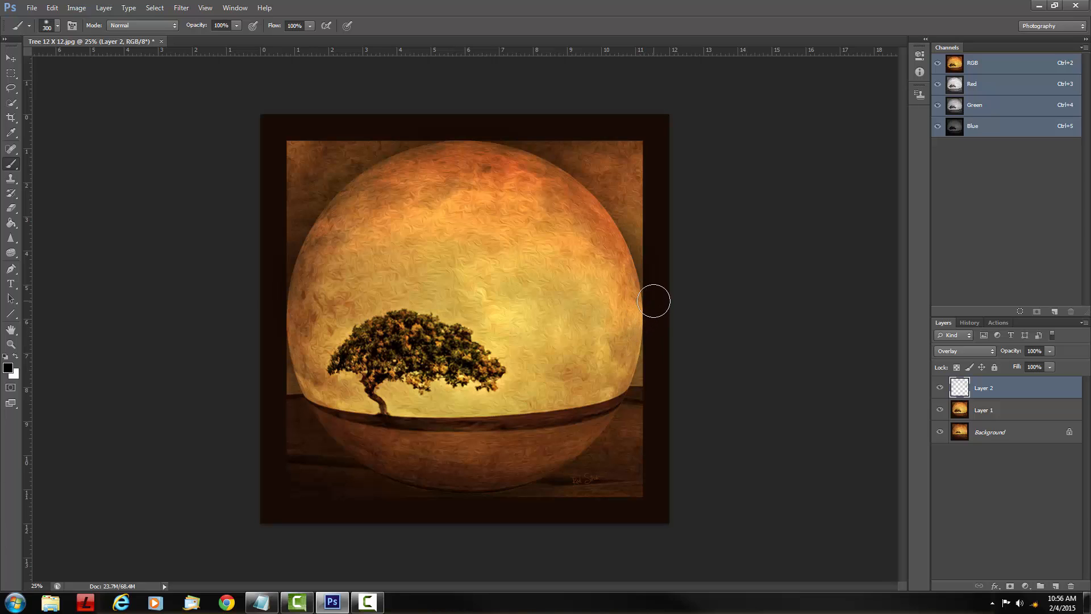
Brighten the glow beside the tree with one dab of a white 1600-pixel brush at 20% opacity.
key(0)
key(5)
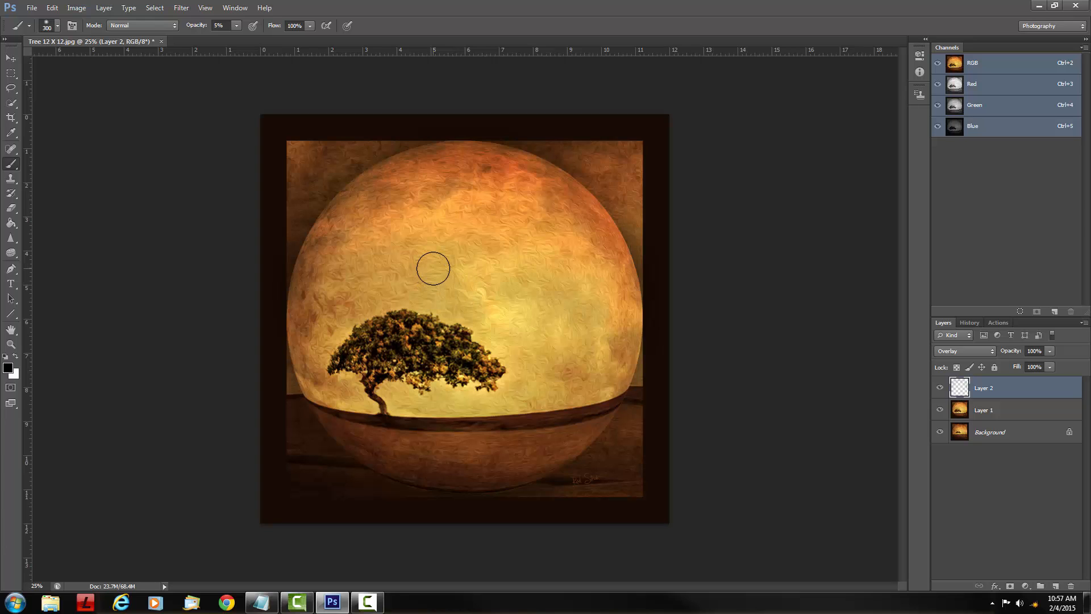
key(bracketright)
key(bracketright)
key(bracketright)
key(bracketright)
key(bracketright)
key(bracketright)
key(bracketright)
key(bracketright)
key(bracketright)
key(bracketright)
key(bracketright)
key(bracketright)
key(bracketright)
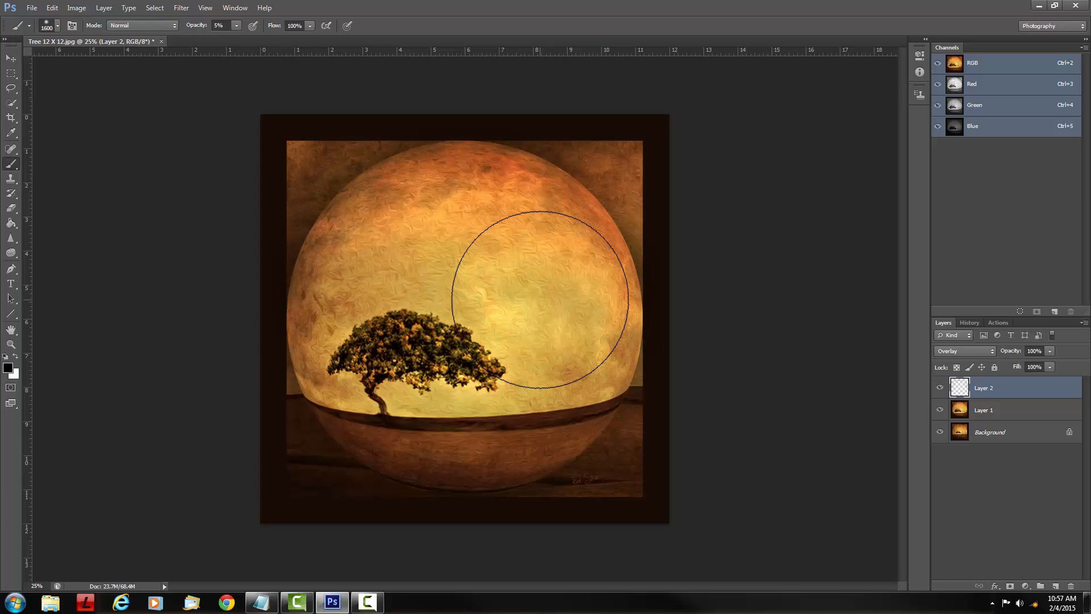
key(x)
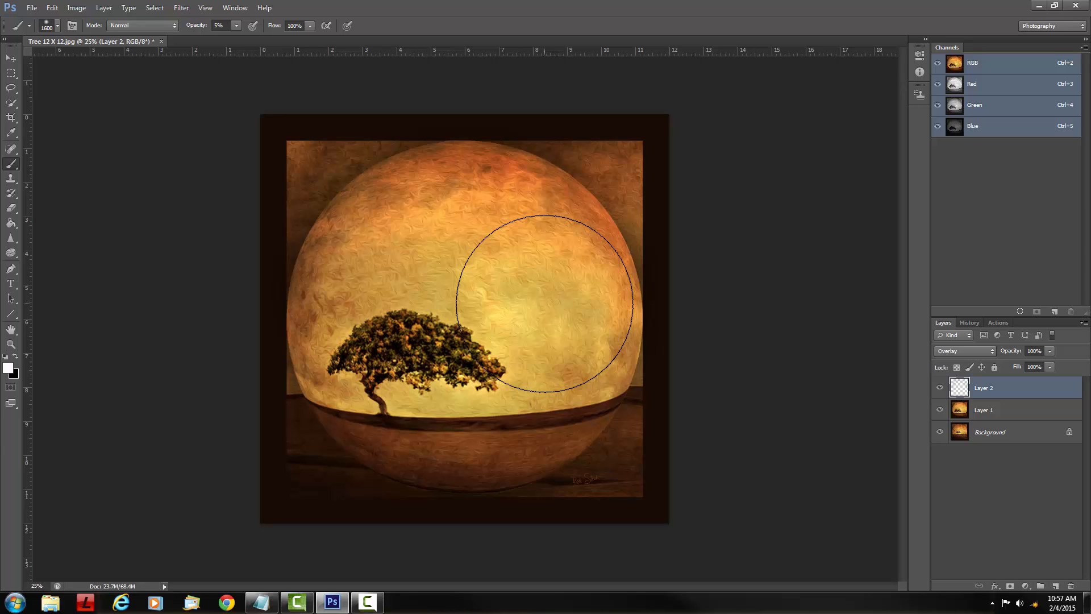
key(2)
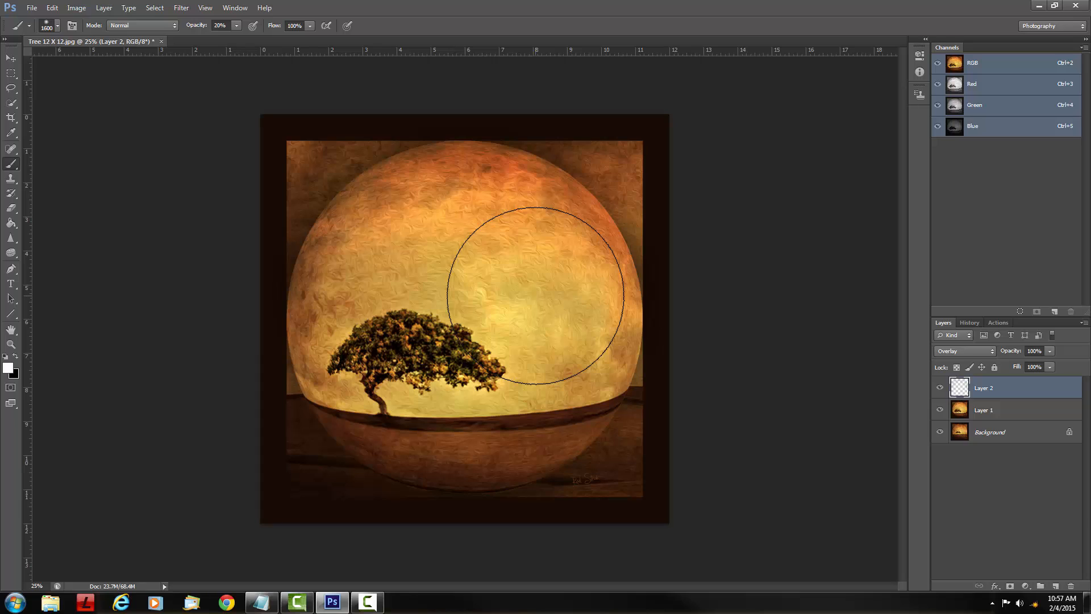
click(536, 295)
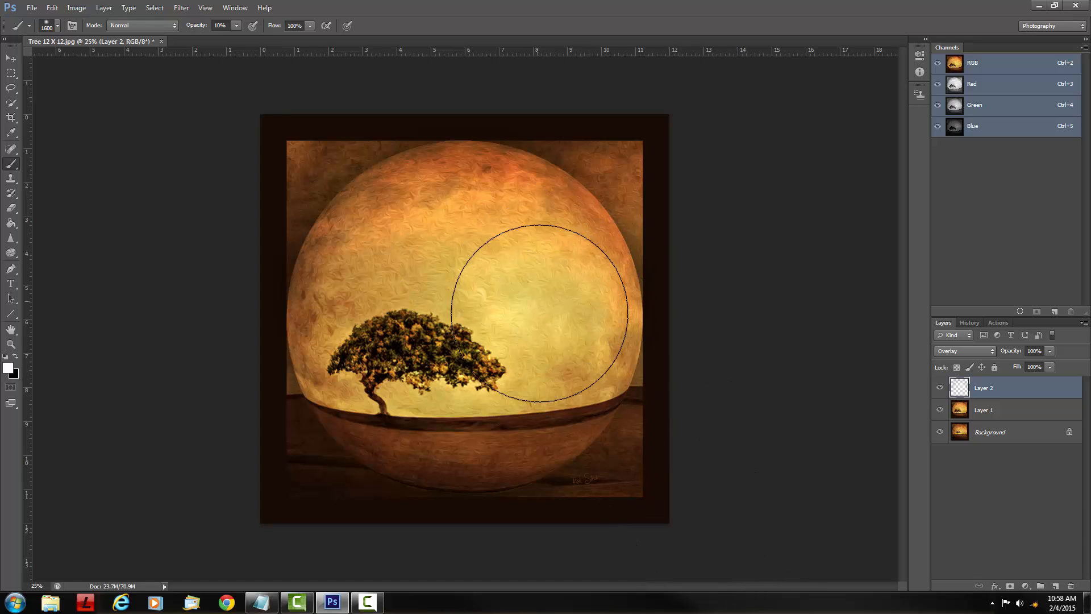
Lighten the right part of the tree's foliage with a white 300-pixel brush at 10% opacity.
key(bracketleft)
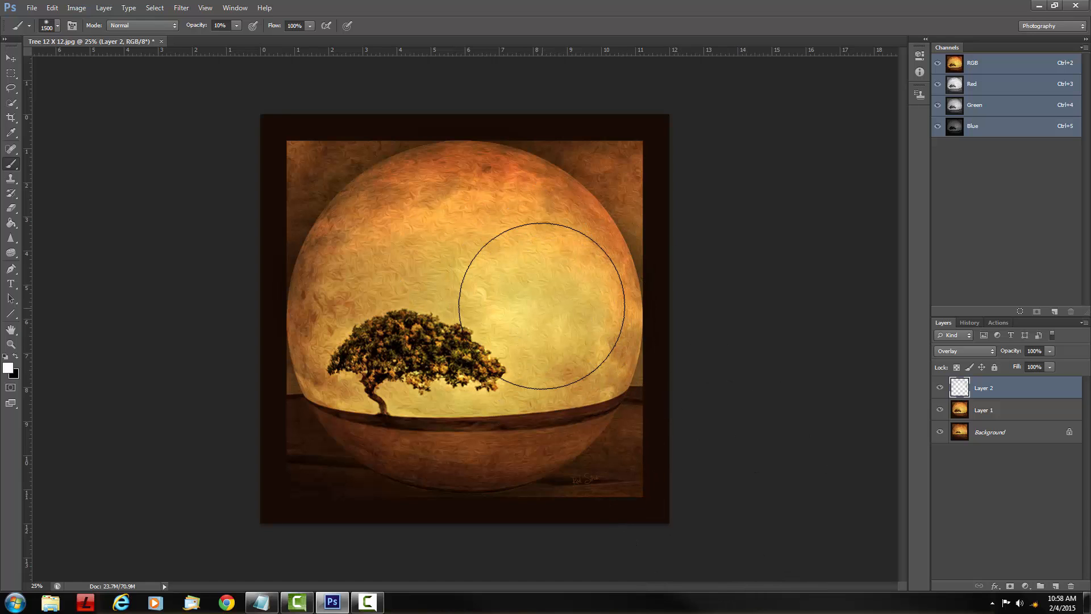
key(bracketleft)
key(bracketleft)
key(bracketleft)
key(bracketleft)
key(bracketleft)
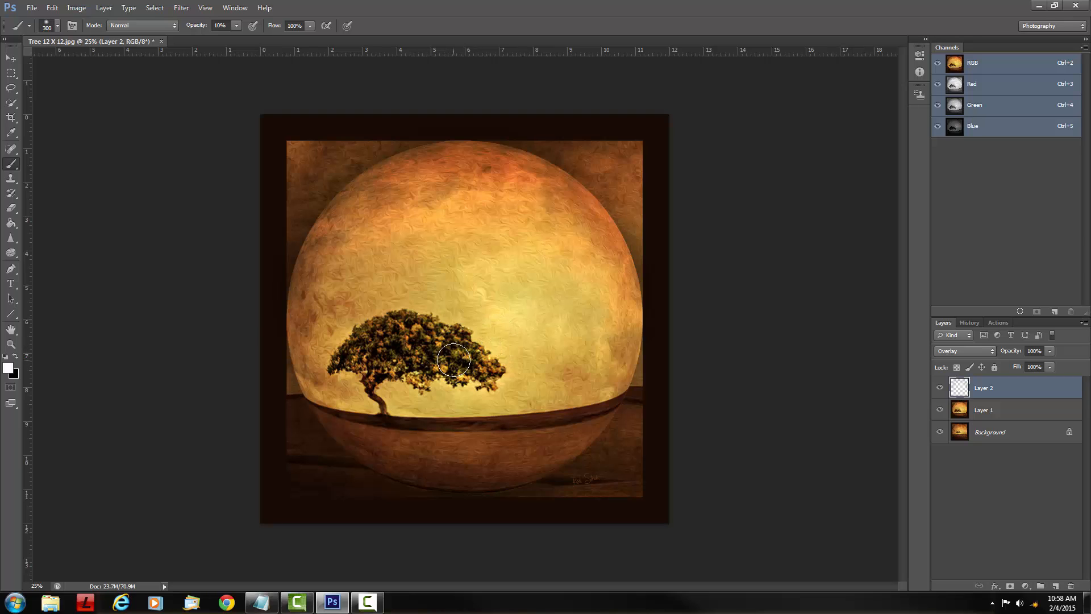
mouse_move(452, 359)
mouse_down()
mouse_move(479, 370)
mouse_move(456, 351)
mouse_move(418, 351)
mouse_move(467, 357)
mouse_move(435, 345)
mouse_move(386, 348)
mouse_move(465, 366)
mouse_move(436, 359)
mouse_move(444, 339)
mouse_move(397, 324)
mouse_move(488, 371)
mouse_move(474, 372)
mouse_move(591, 485)
mouse_move(547, 401)
mouse_move(577, 268)
mouse_move(531, 336)
mouse_move(439, 331)
mouse_move(473, 344)
mouse_move(465, 367)
mouse_move(459, 349)
mouse_move(486, 365)
mouse_up()
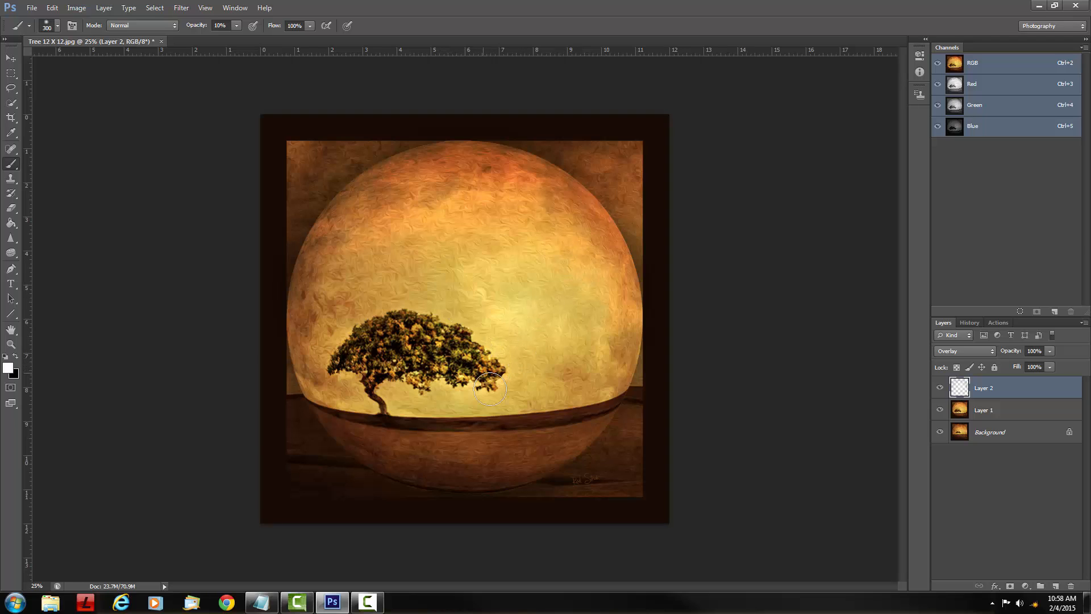
Lighten the sphere's wooden base with a white 300-pixel brush at 10% opacity, and brighten the signature with a 100-pixel brush.
mouse_move(428, 440)
mouse_down()
mouse_move(543, 449)
mouse_move(485, 449)
mouse_move(521, 454)
mouse_move(485, 460)
mouse_move(506, 473)
mouse_move(448, 457)
mouse_move(527, 473)
mouse_move(516, 451)
mouse_move(586, 440)
mouse_move(437, 432)
mouse_move(557, 447)
mouse_move(542, 510)
mouse_move(536, 491)
mouse_move(564, 444)
mouse_move(597, 417)
mouse_move(614, 422)
mouse_move(595, 409)
mouse_move(522, 447)
mouse_up()
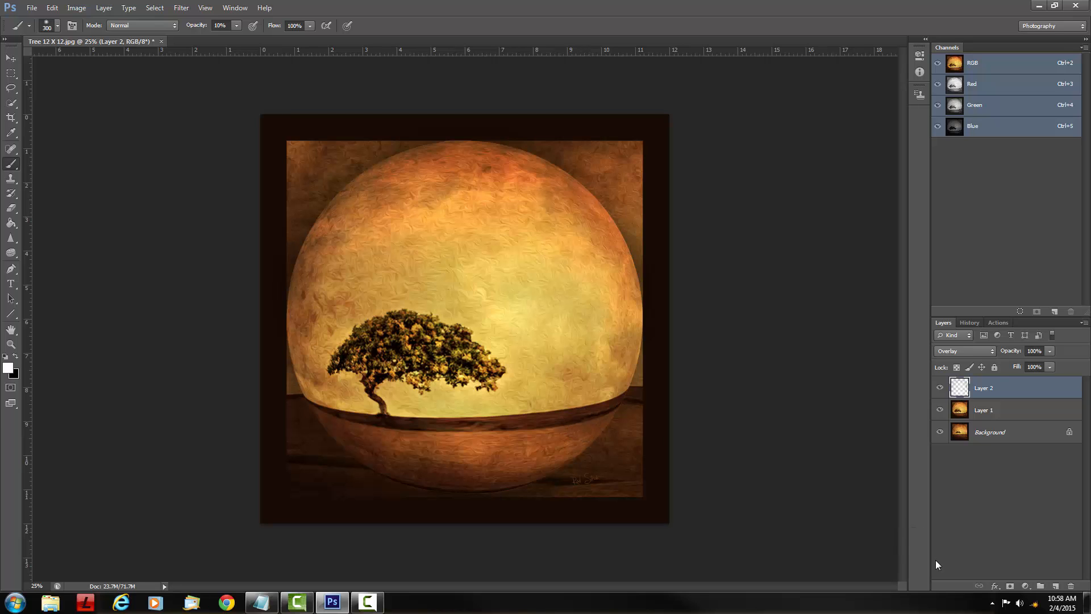
scroll(589, 519, up, 5)
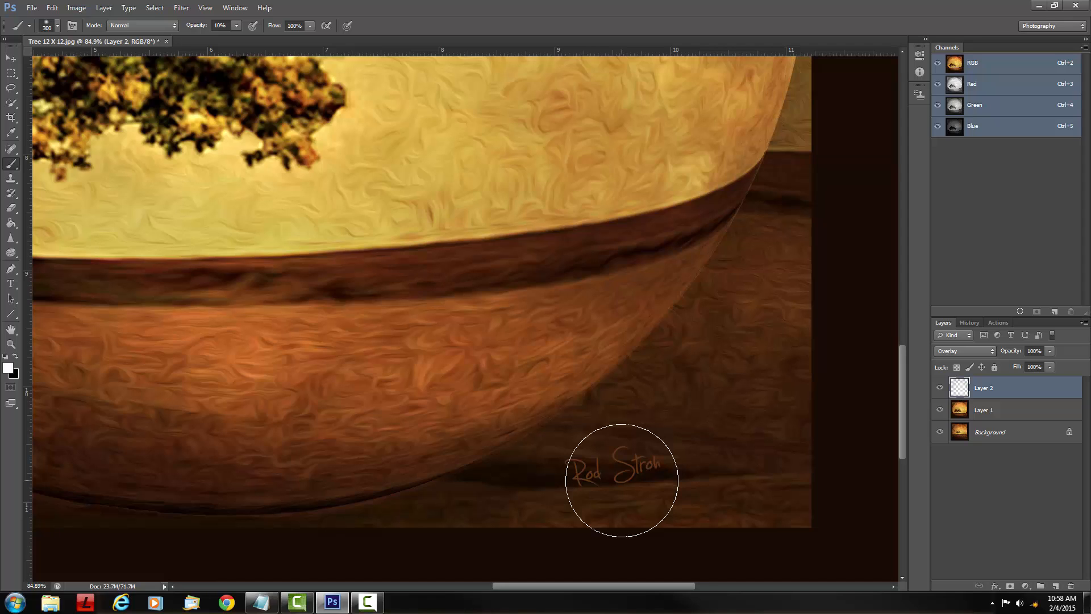
key(bracketleft)
key(bracketleft)
key(bracketleft)
key(bracketleft)
key(bracketleft)
key(bracketleft)
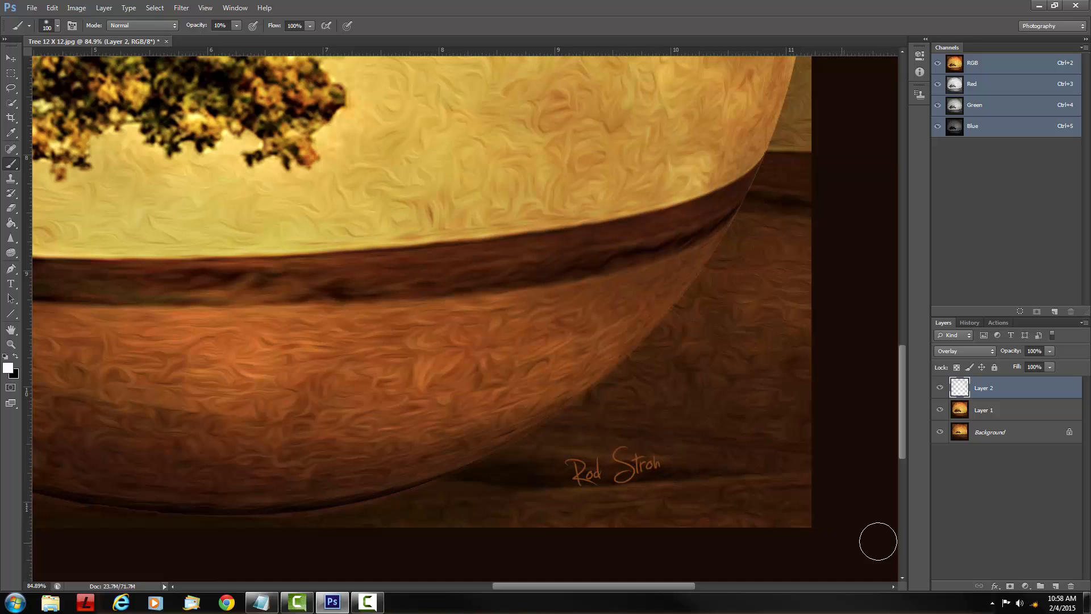
scroll(711, 468, down, 5)
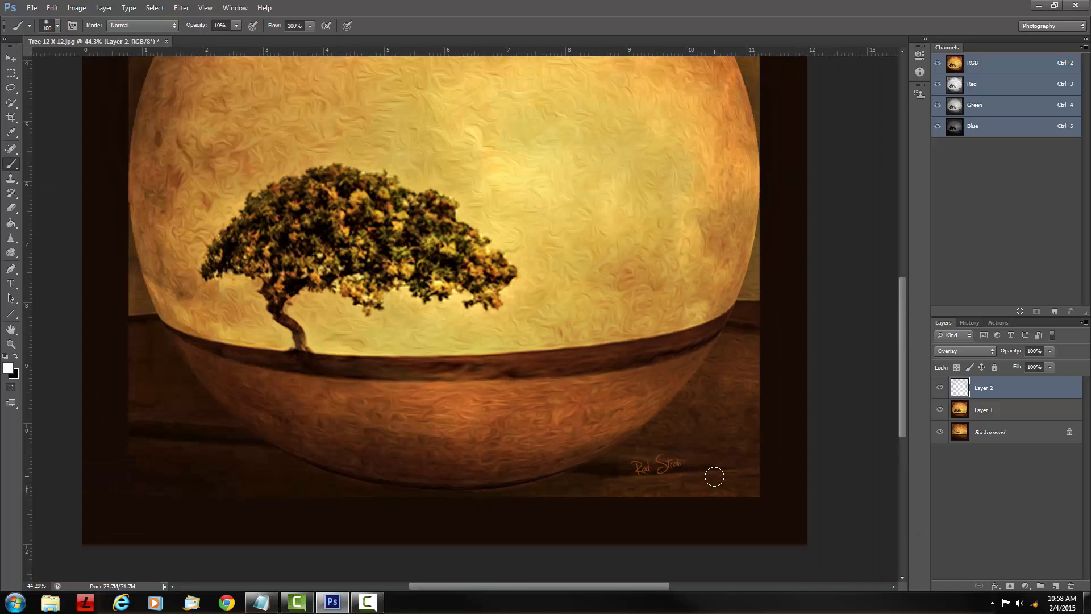
Darken the background around the sphere with black, using 175- and 200-pixel brushes at 10% opacity and a 600-pixel brush at 5%.
key(x)
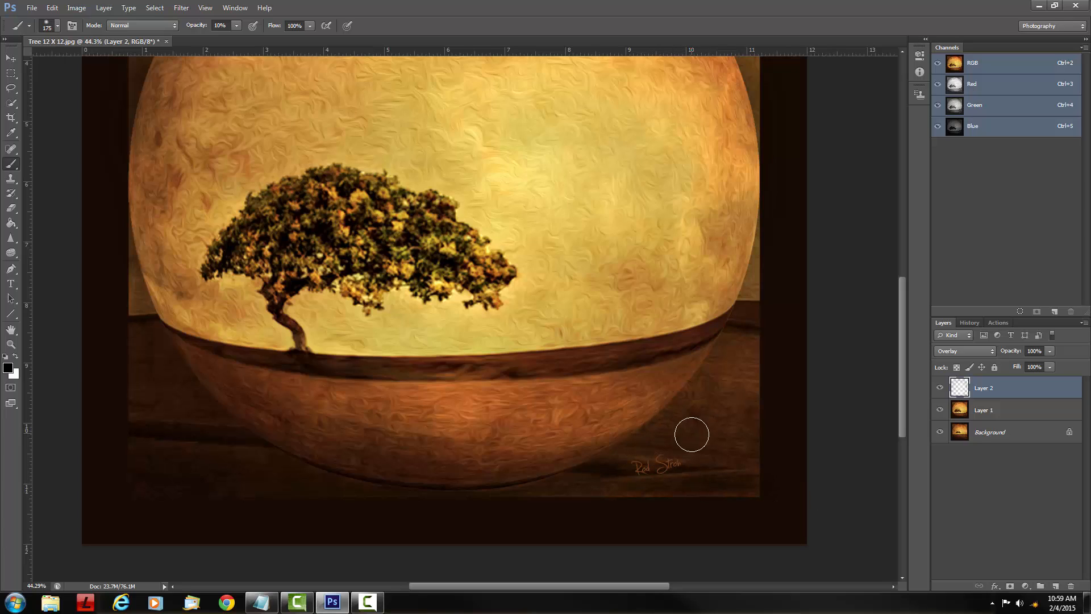
key(bracketright)
key(bracketright)
key(bracketright)
key(bracketright)
scroll(808, 481, down, 1)
scroll(808, 480, down, 1)
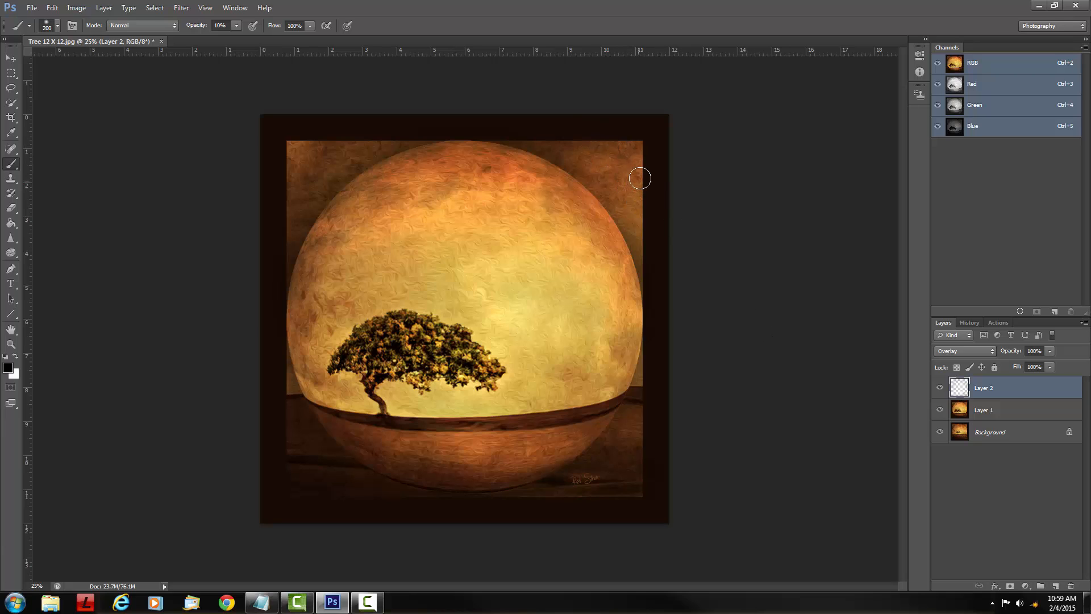
key(bracketright)
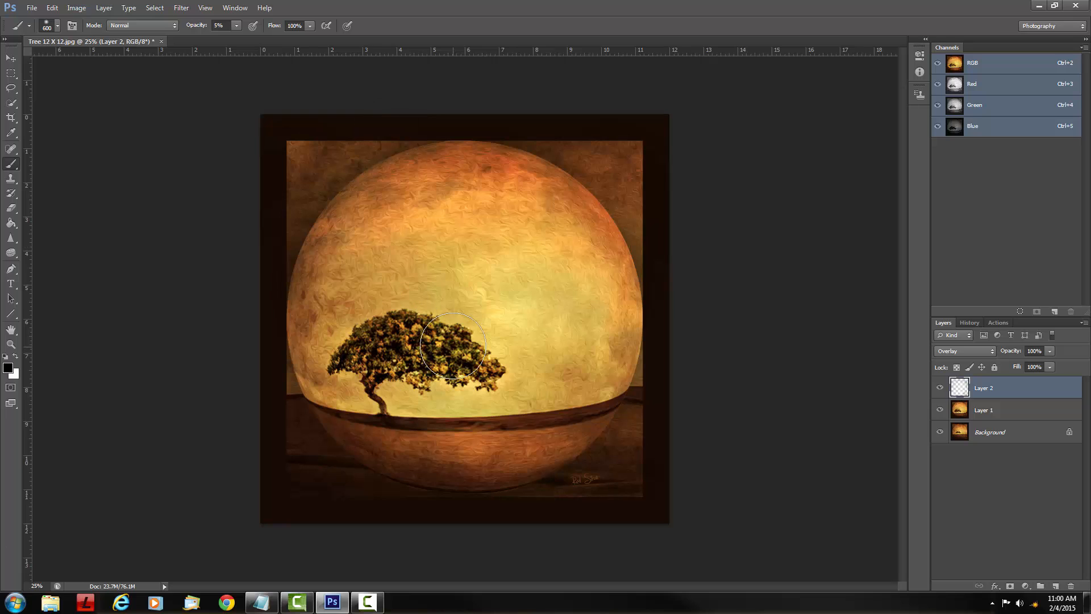
Draw a large elliptical selection overlapping the sphere's lower right, try repositioning its outline over the sphere, and undo that move.
click(10, 74)
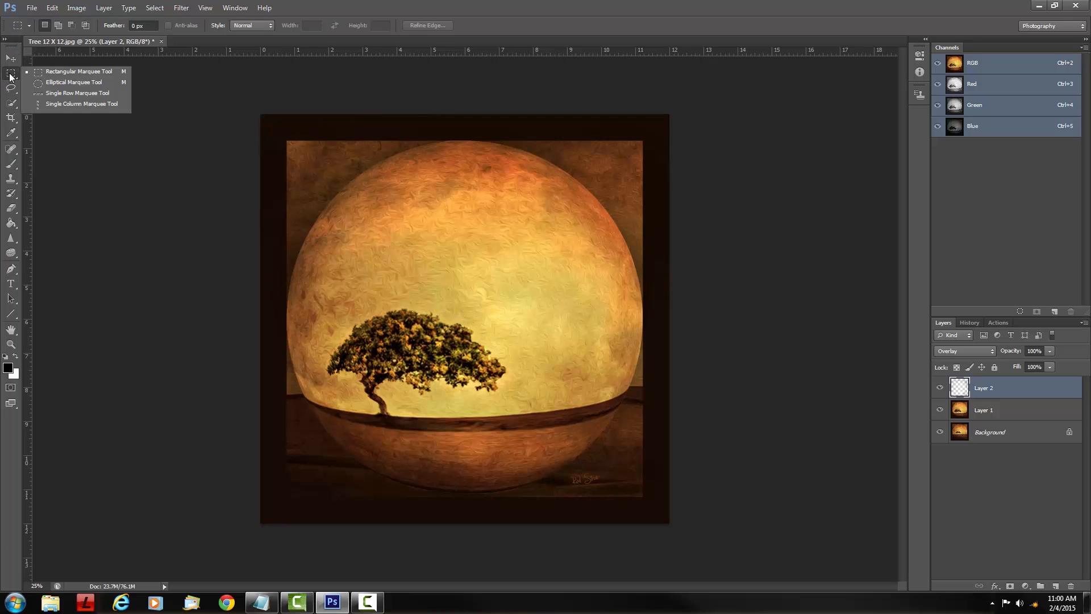
click(73, 83)
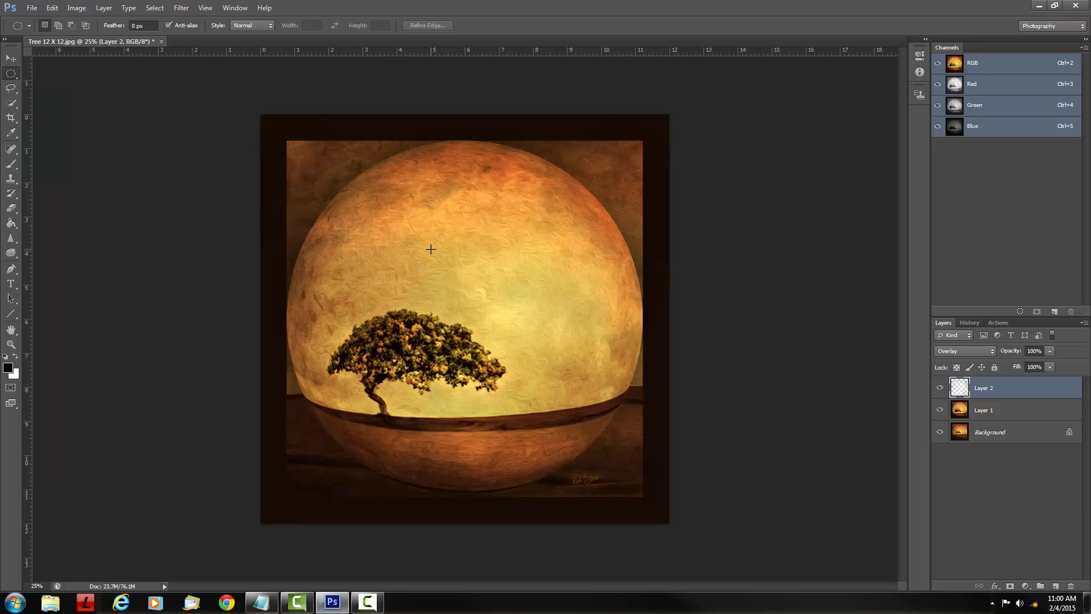
drag(431, 249, 760, 560)
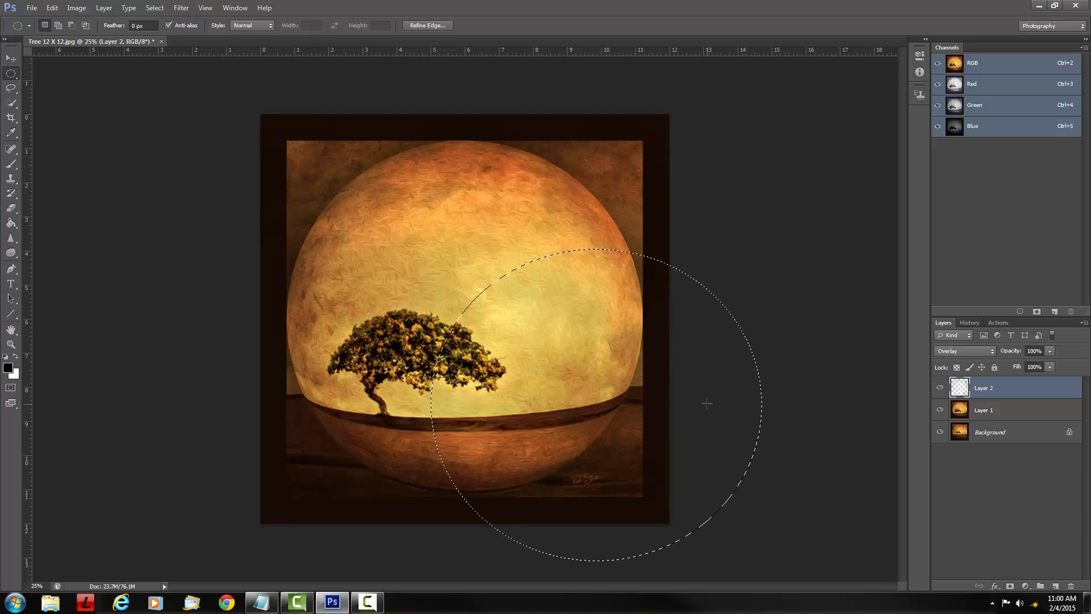
drag(708, 402, 627, 354)
key(ctrl+z)
Try moving the selection with the Move tool toward the sphere's upper left, undo the move, and deselect.
click(10, 59)
drag(651, 358, 506, 262)
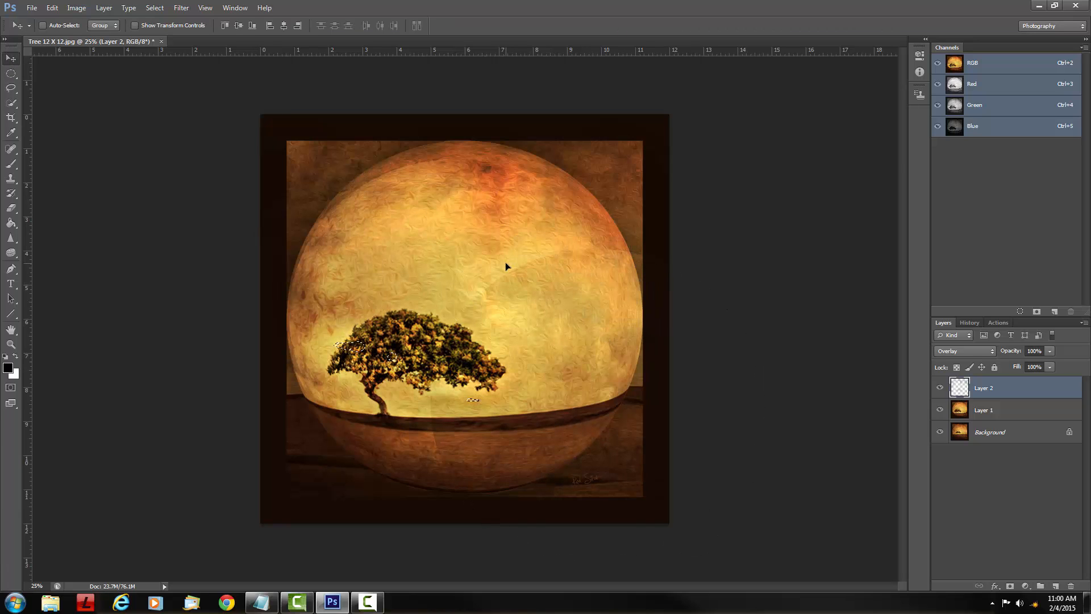
key(ctrl+z)
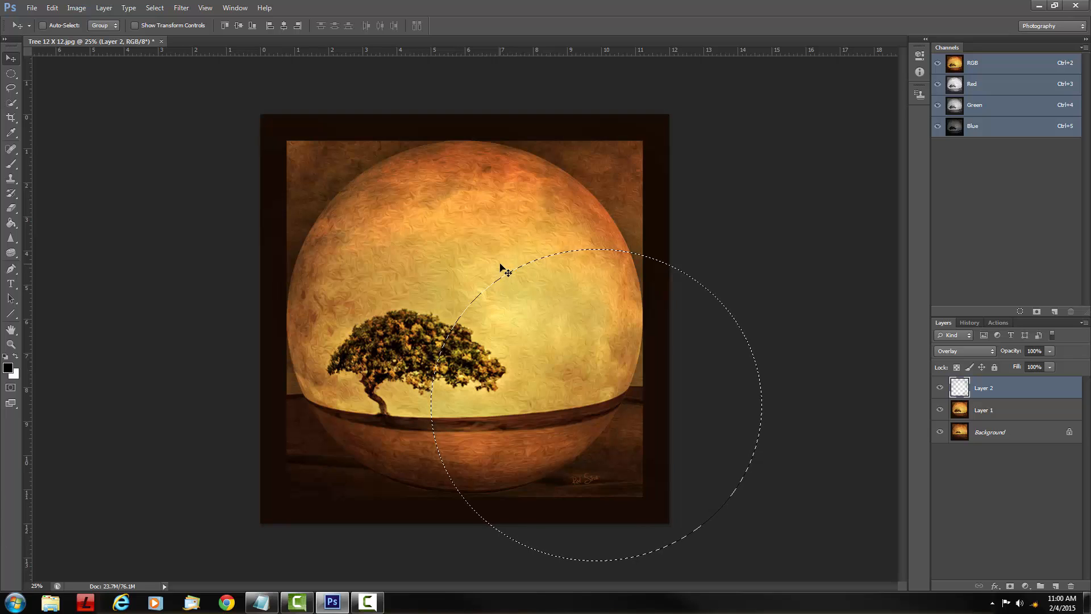
key(ctrl+d)
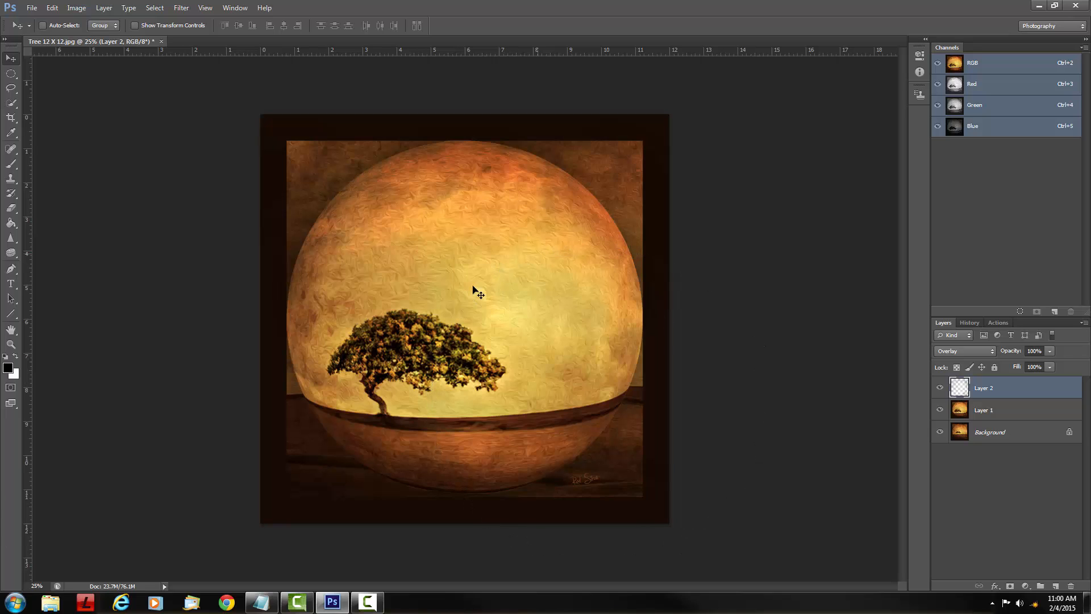